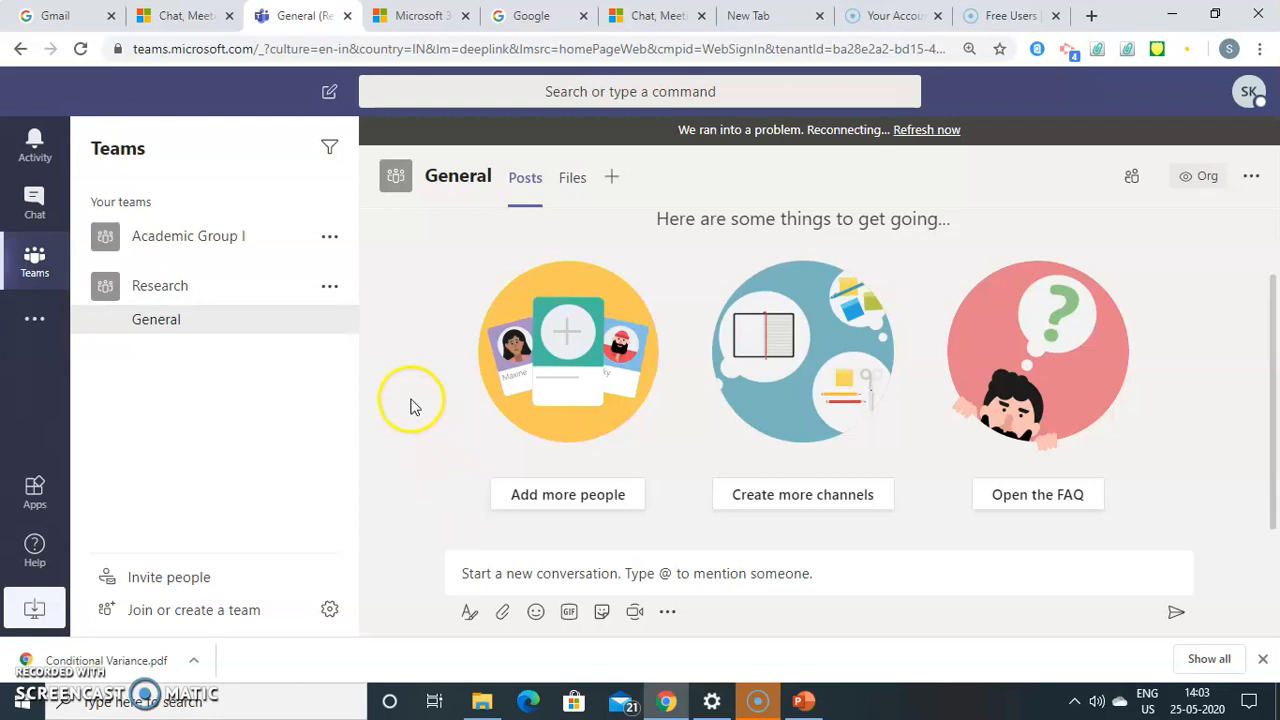
Open the management page of the Research team and examine its members and the other available sections.
click(172, 289)
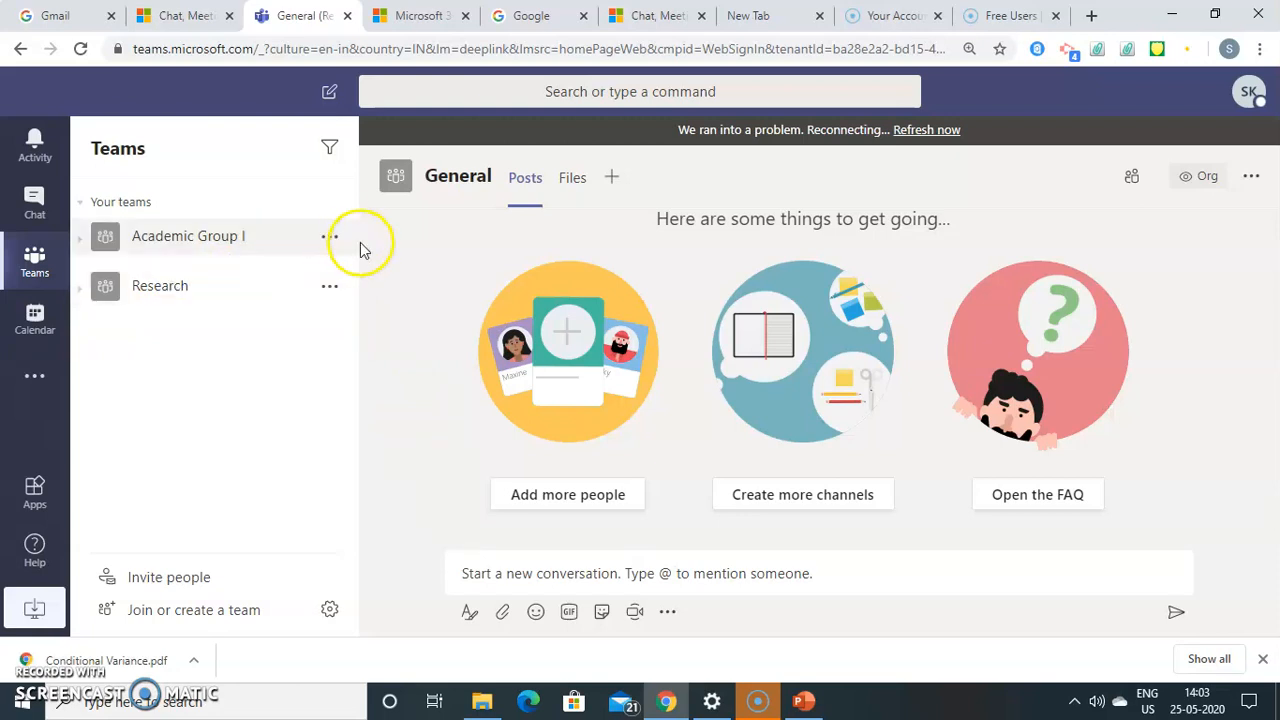
click(330, 287)
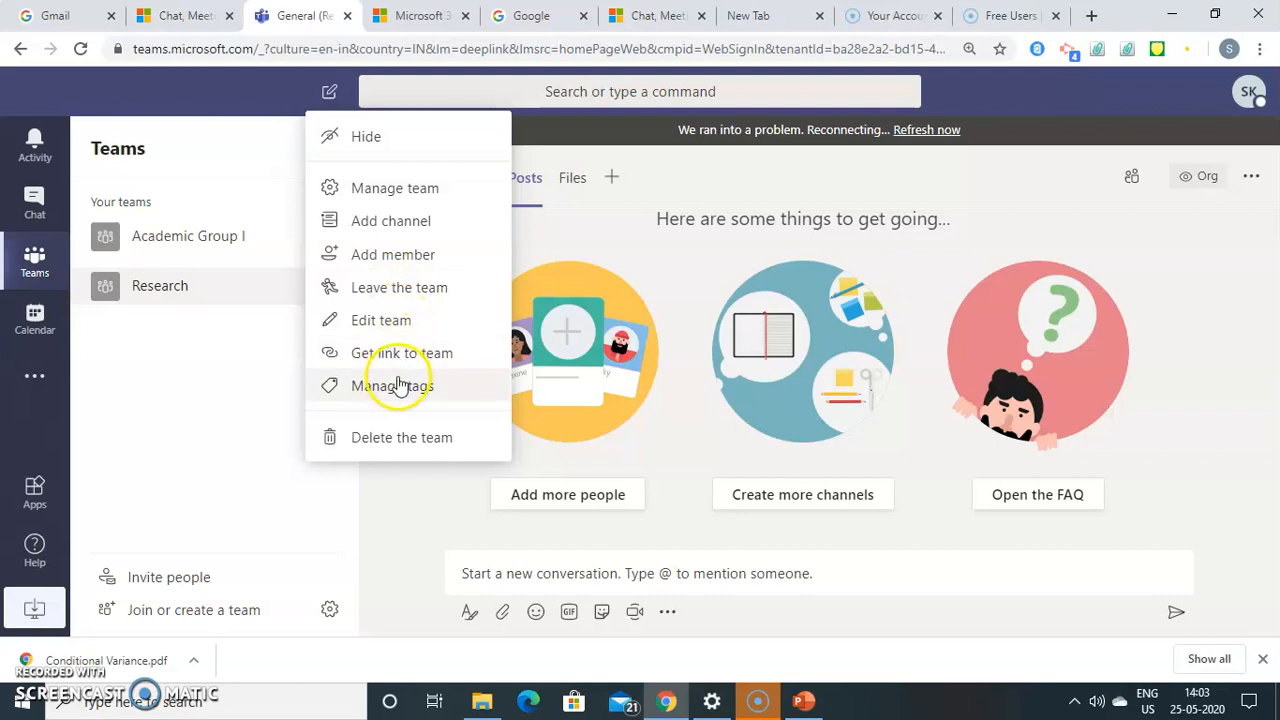
click(390, 190)
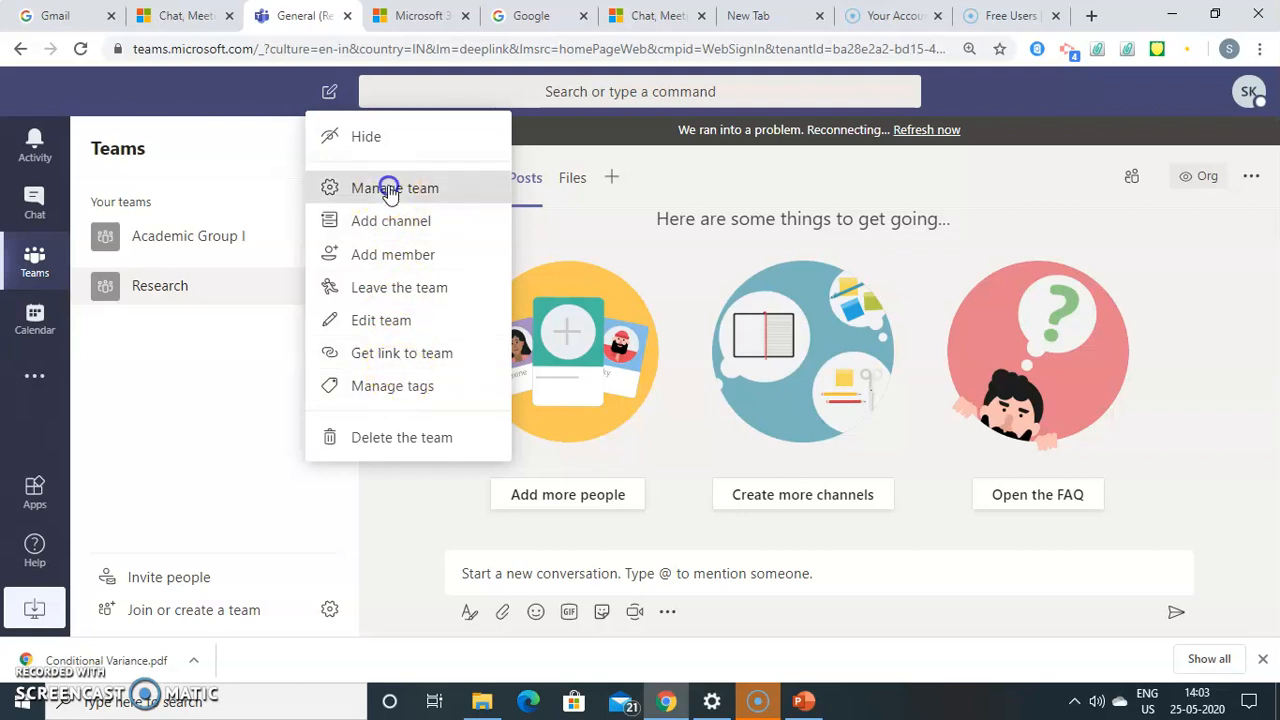
click(399, 190)
click(517, 252)
click(418, 288)
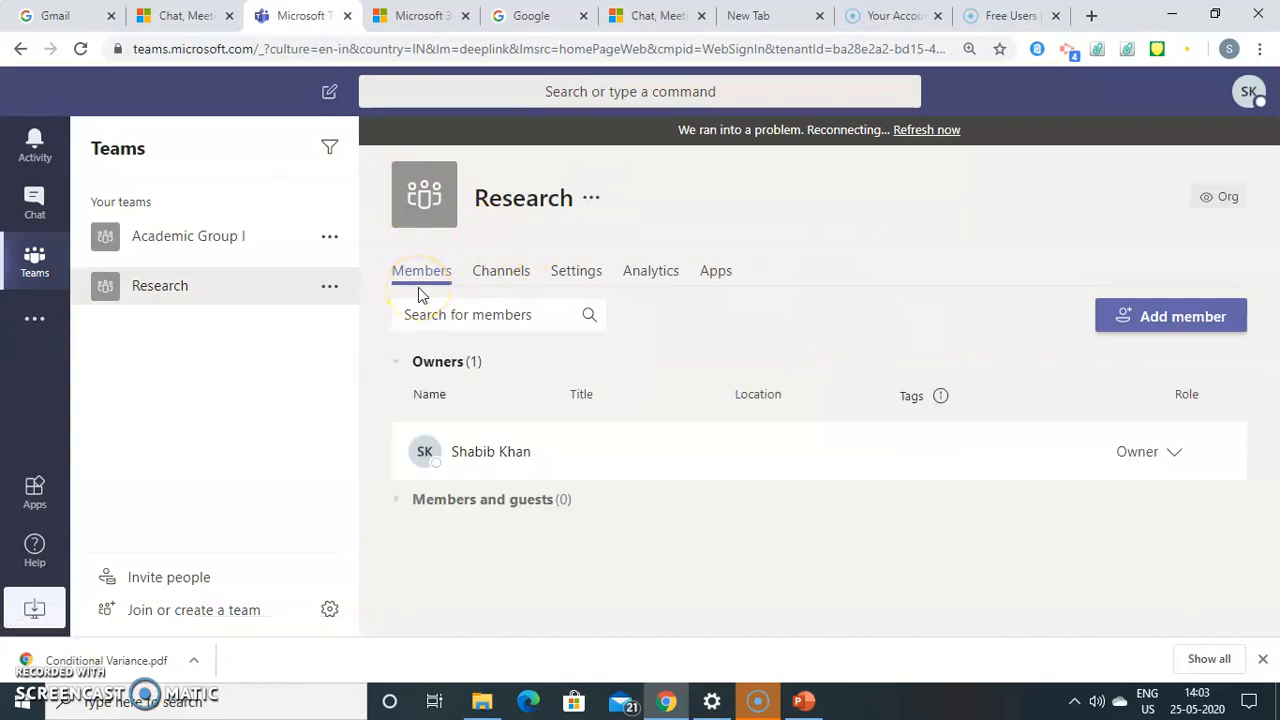
click(508, 275)
click(642, 285)
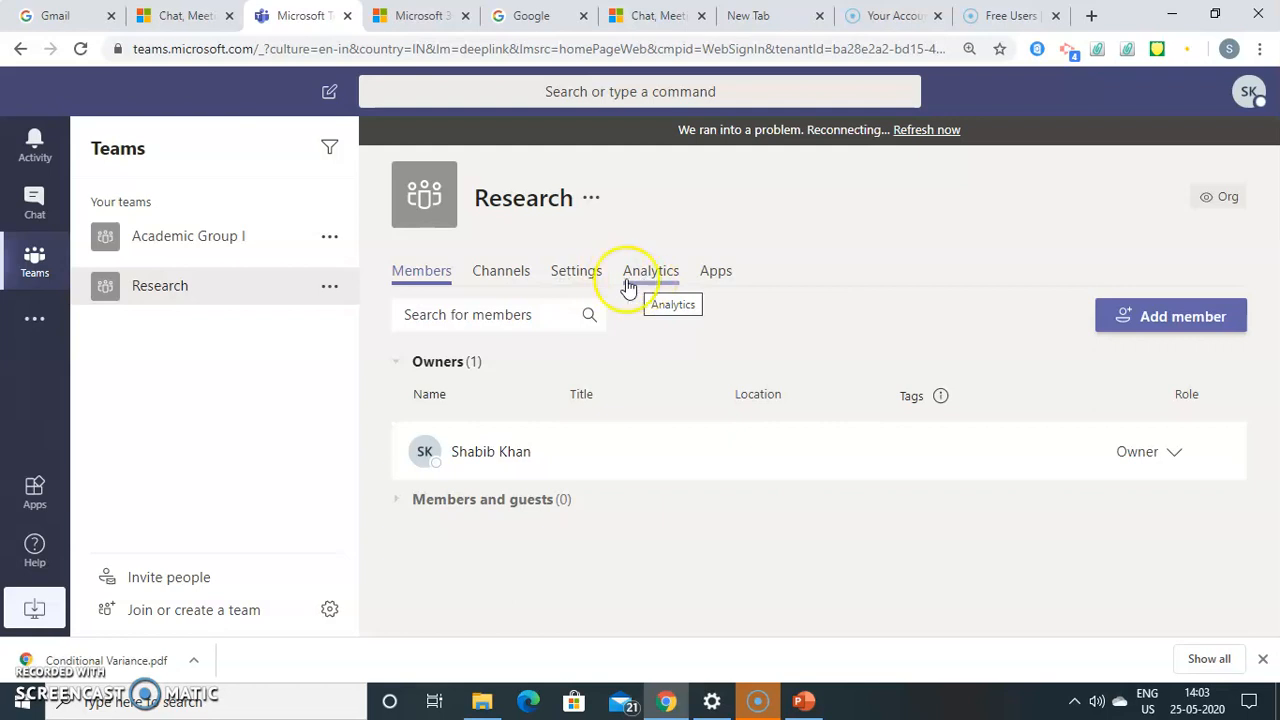
View the form for adding members to the Academic Group I team, and close it without adding anyone.
click(207, 245)
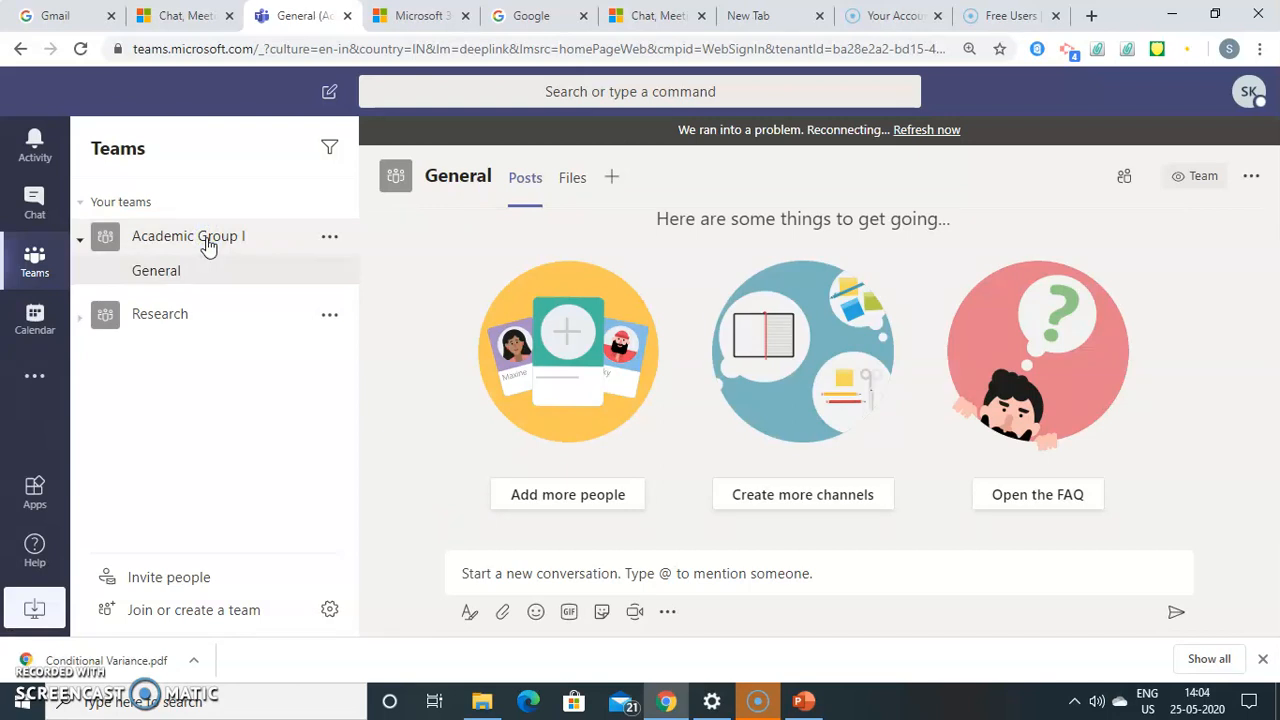
click(329, 238)
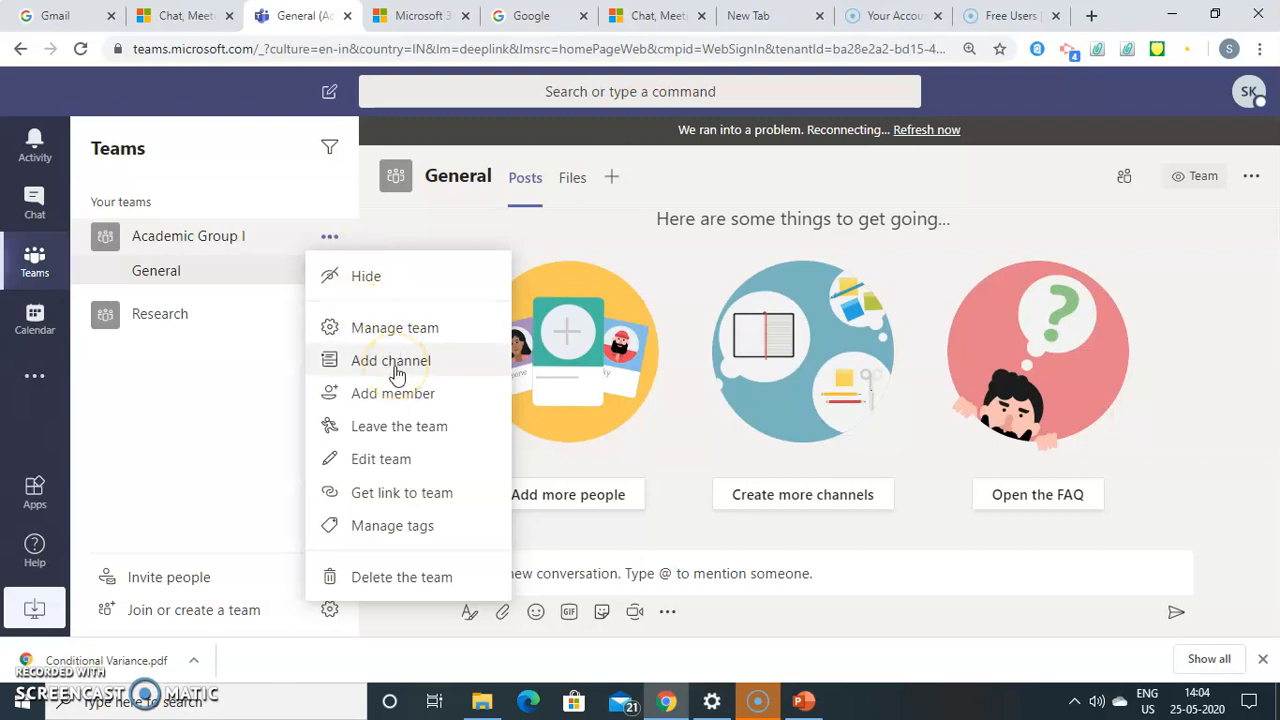
click(400, 394)
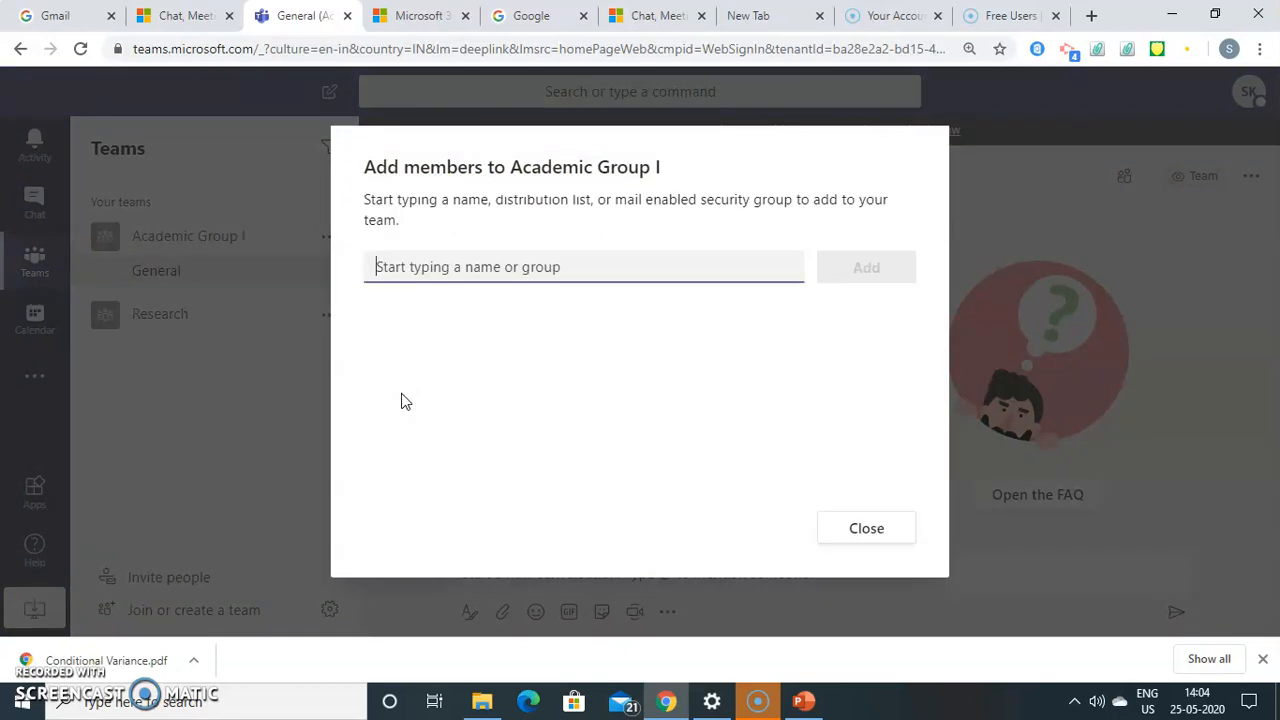
click(432, 257)
click(847, 533)
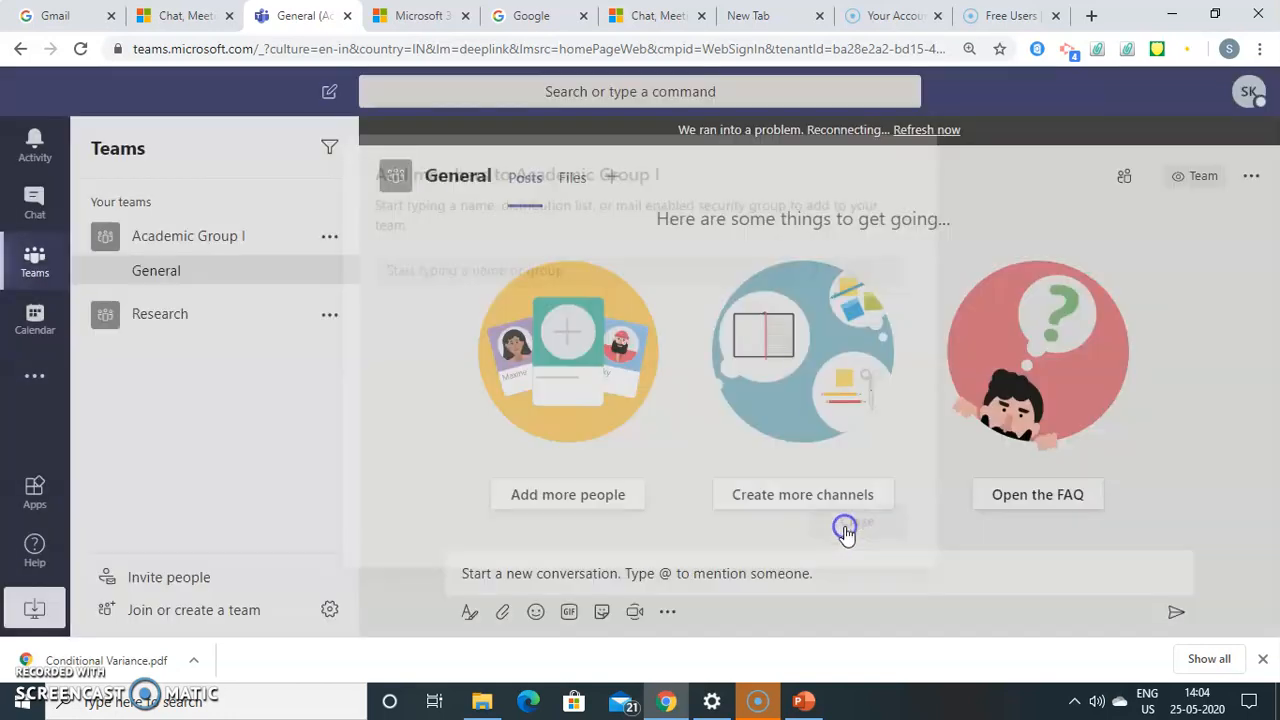
Get the link to the Academic Group I team and copy it.
click(331, 236)
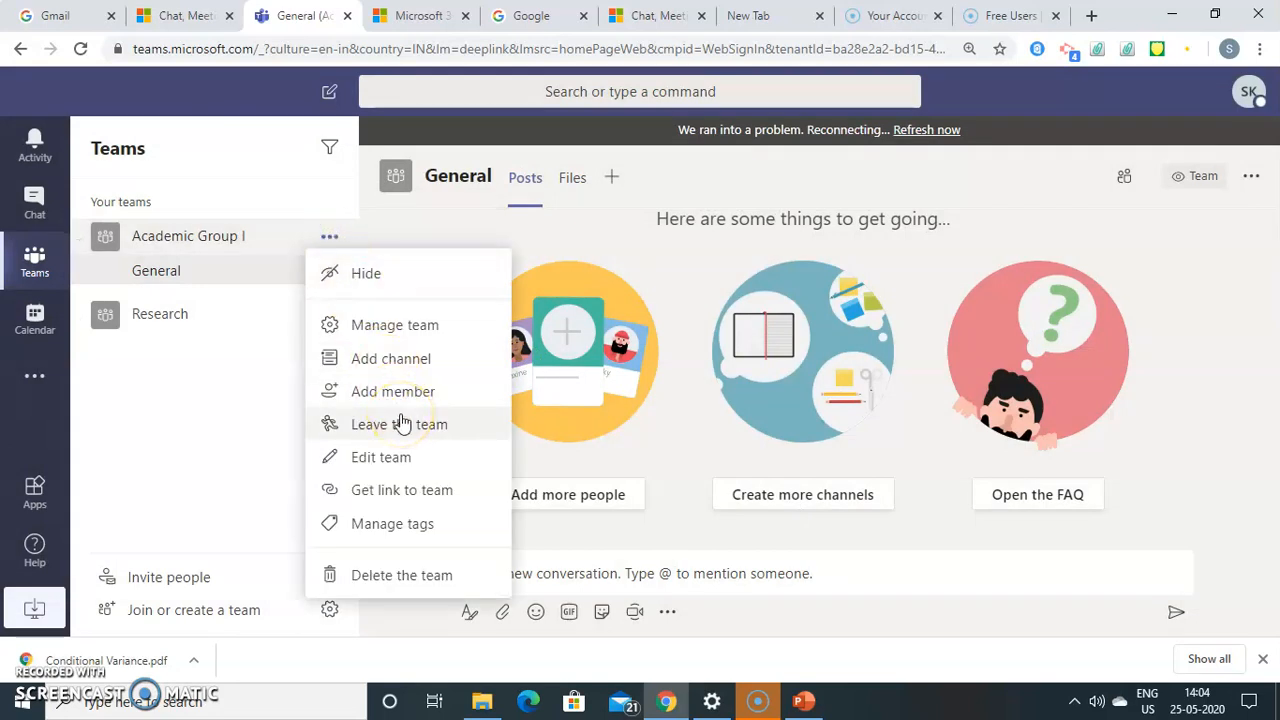
click(399, 492)
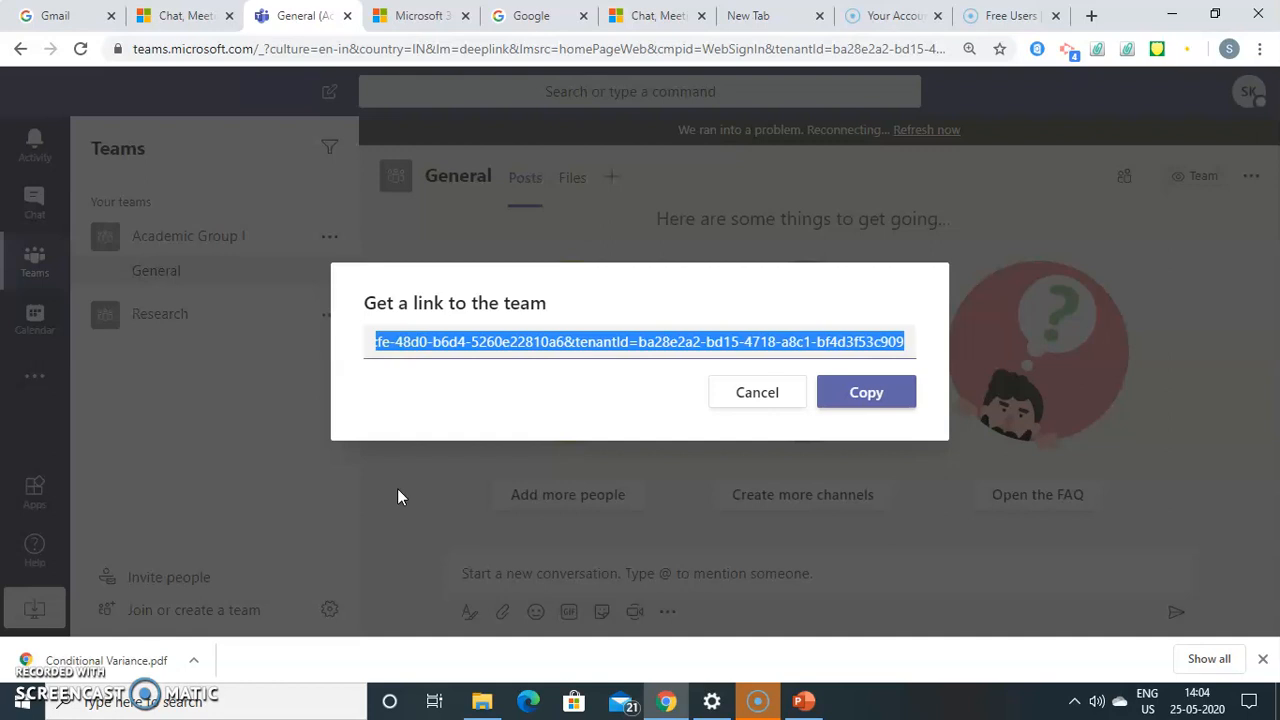
click(842, 391)
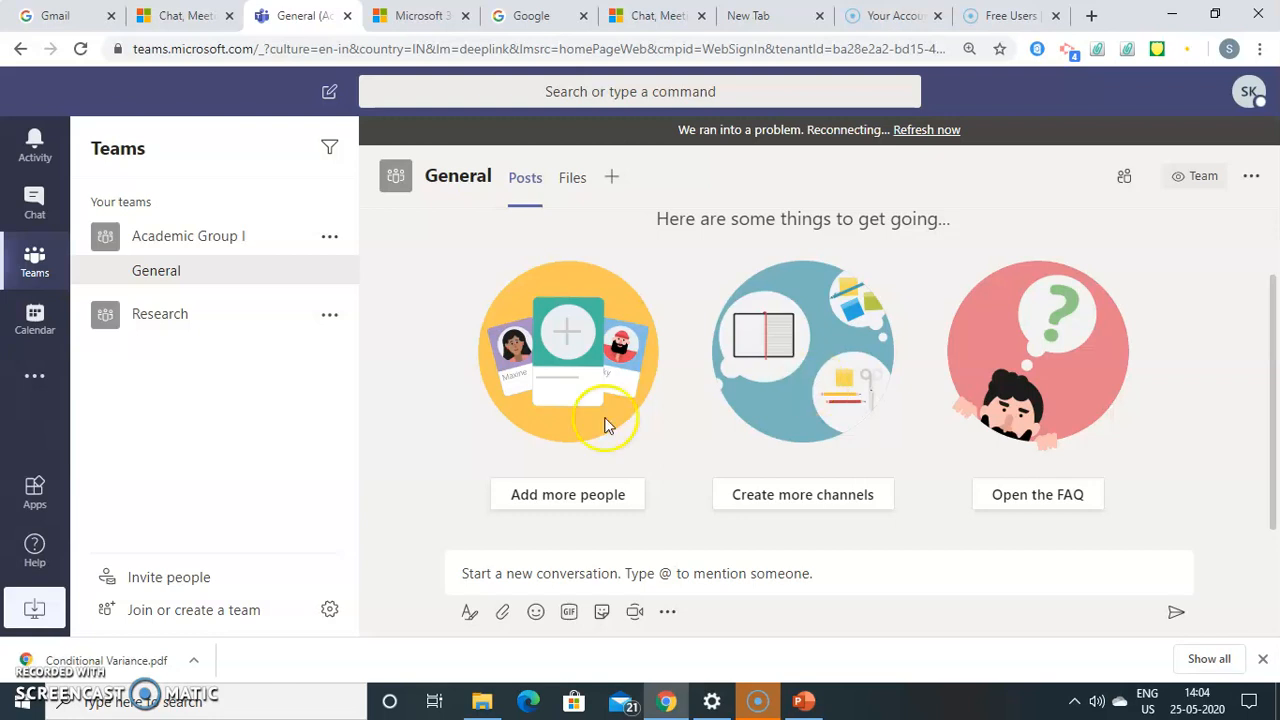
View the options for inviting people to join the org, and close them without inviting anyone.
click(200, 578)
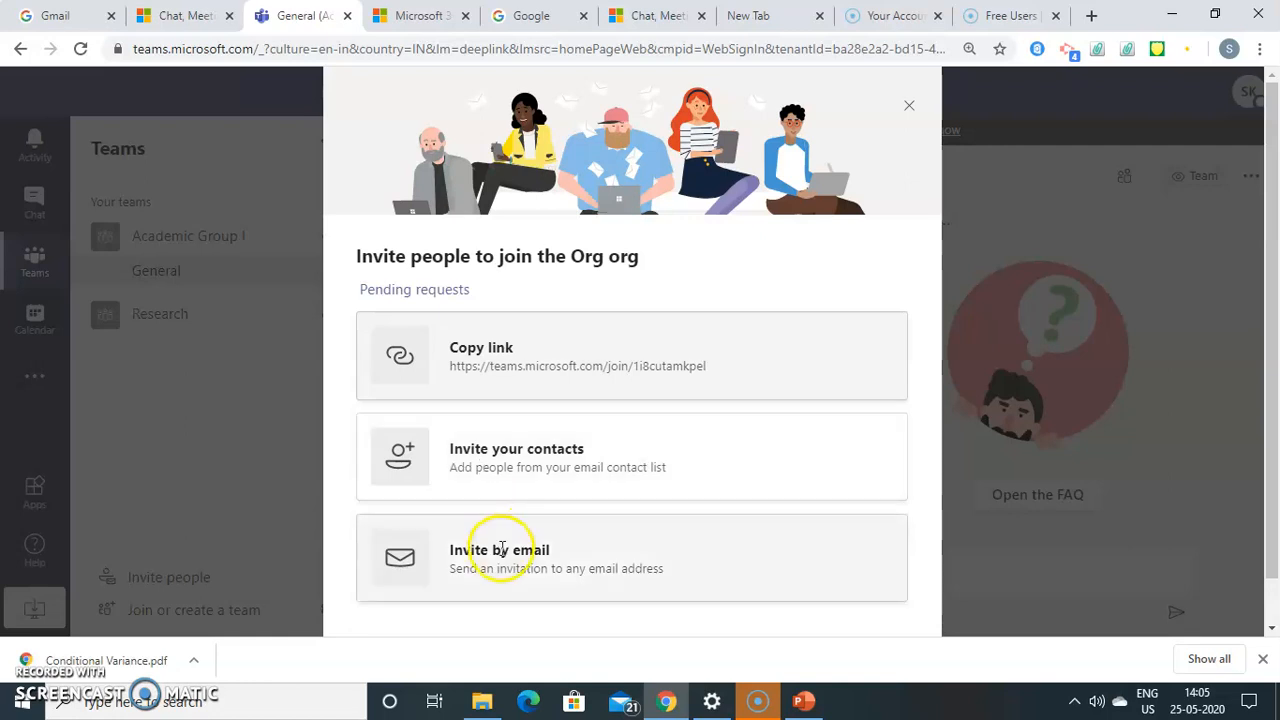
click(906, 104)
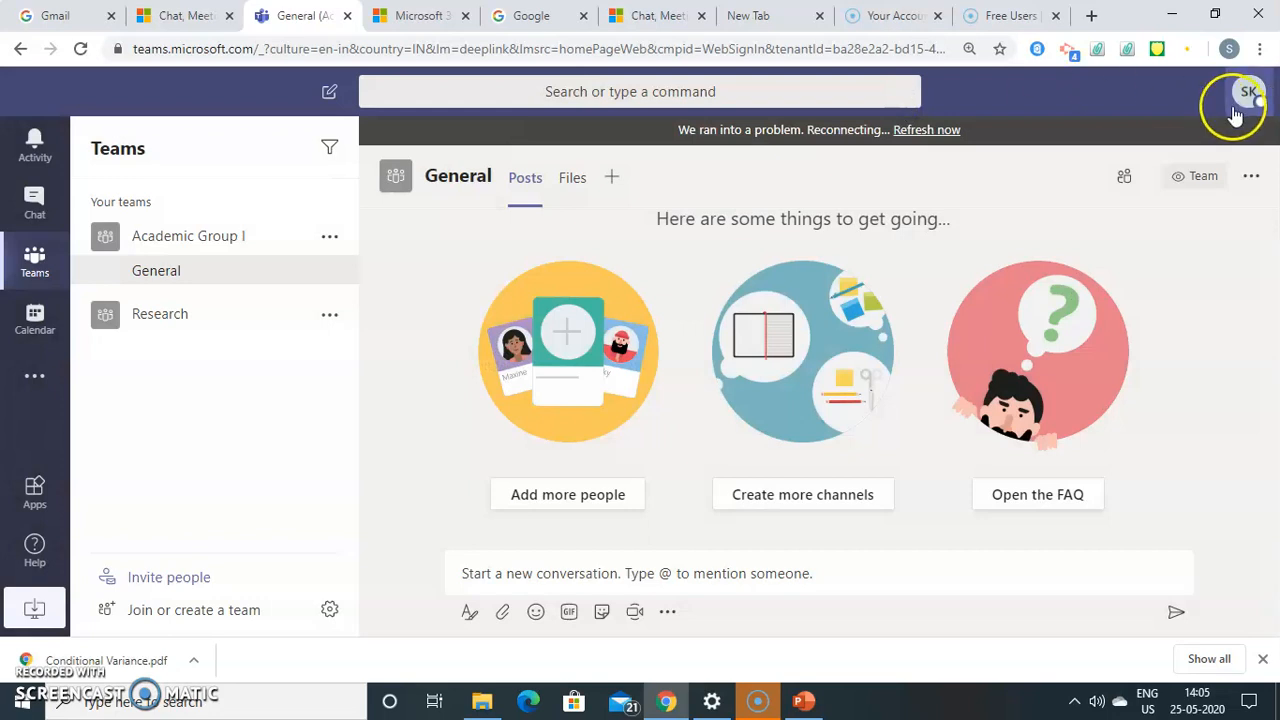
Examine the additional options of Academic Group I's General channel and open the channel's Files.
click(1251, 182)
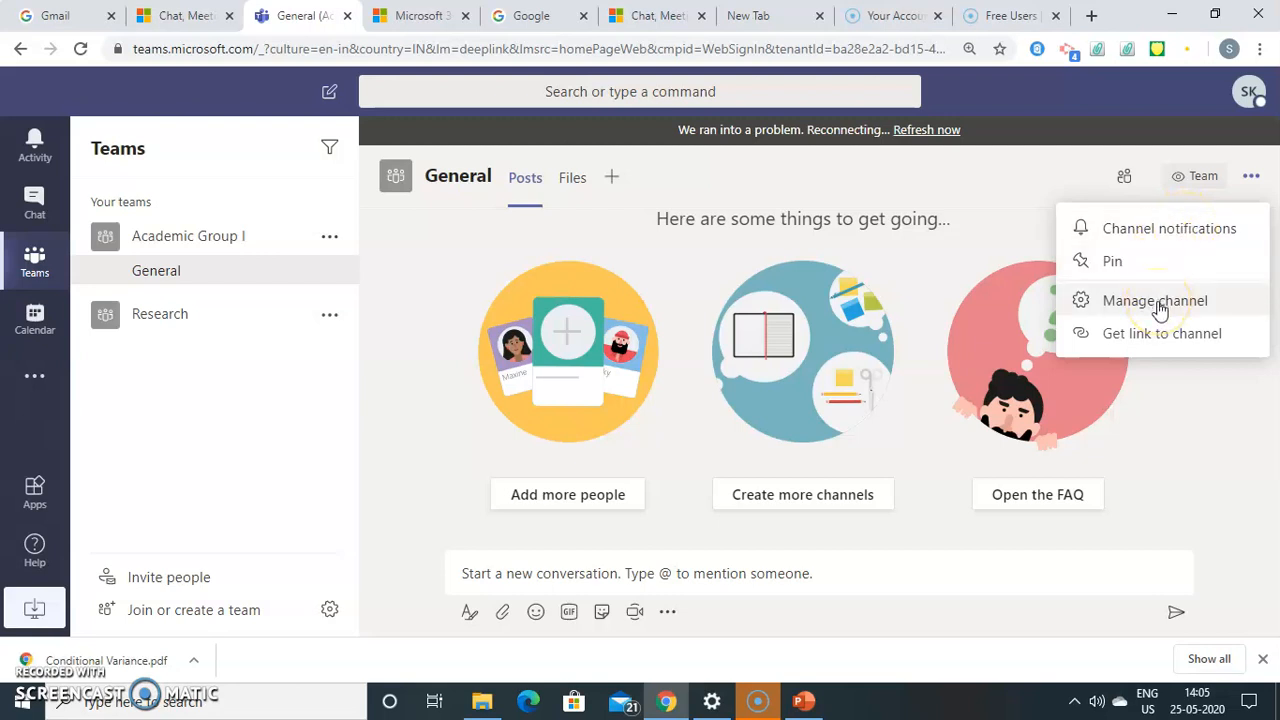
click(1160, 338)
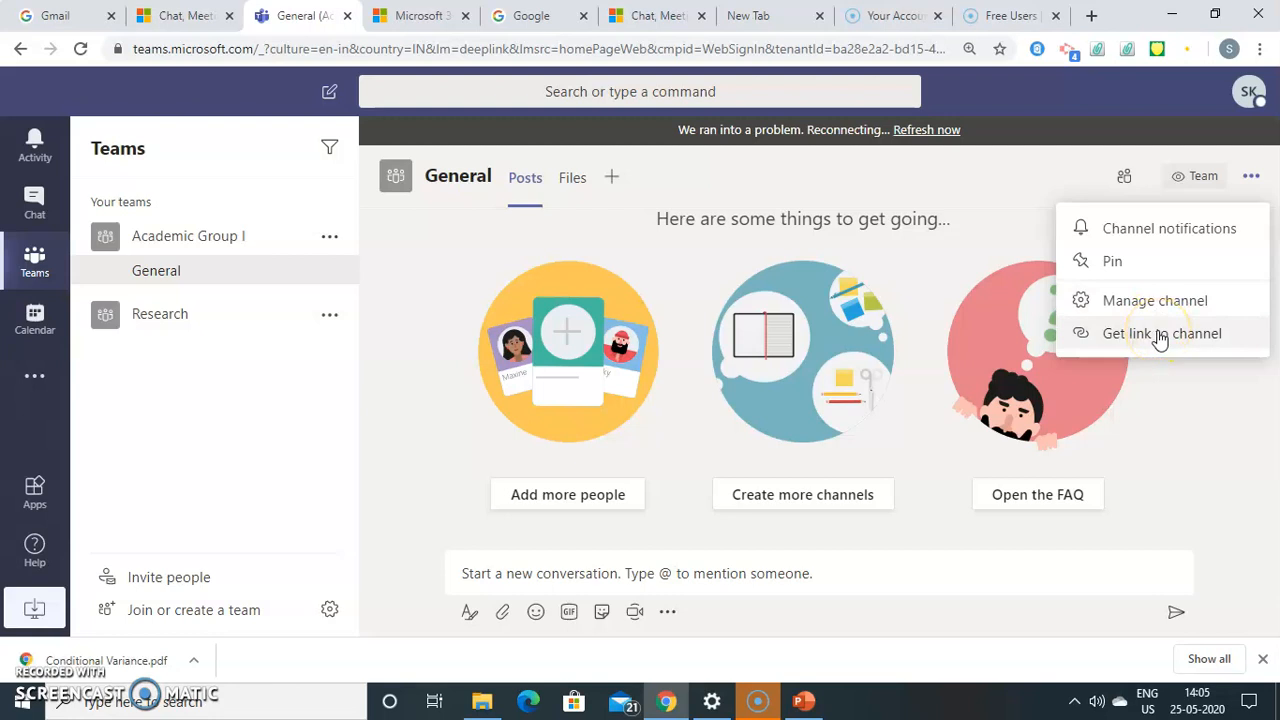
click(727, 190)
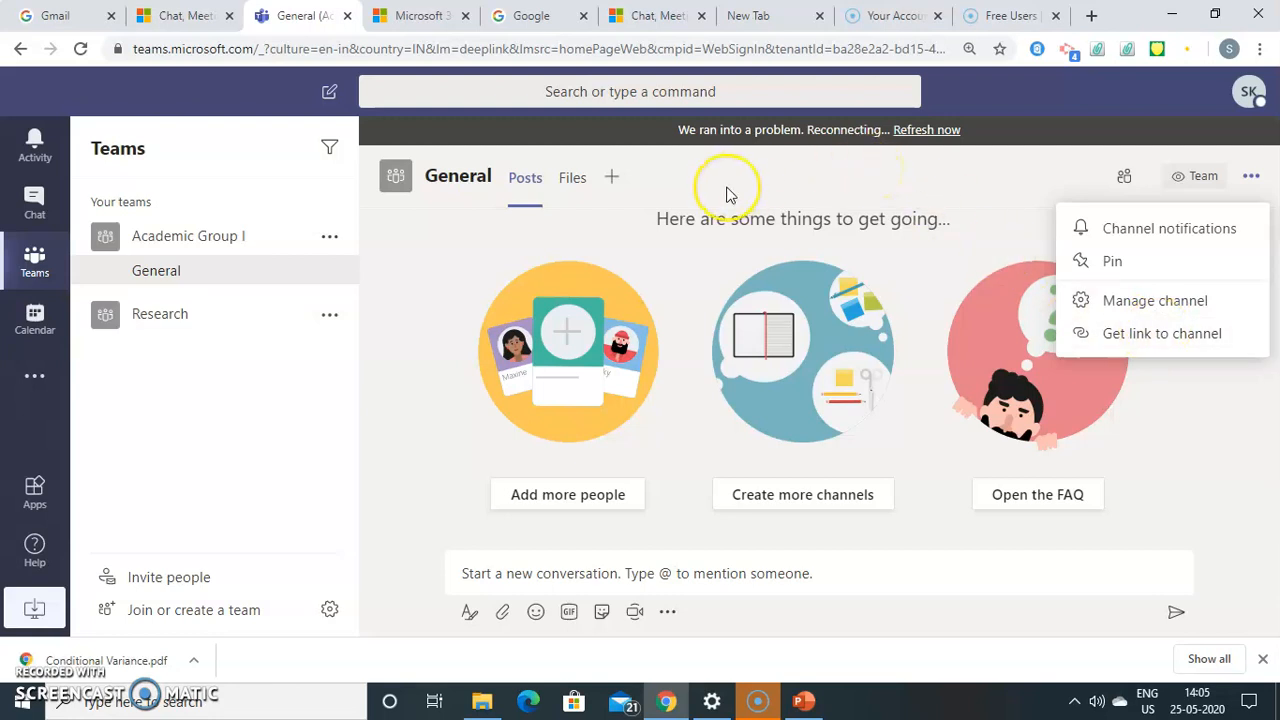
click(572, 180)
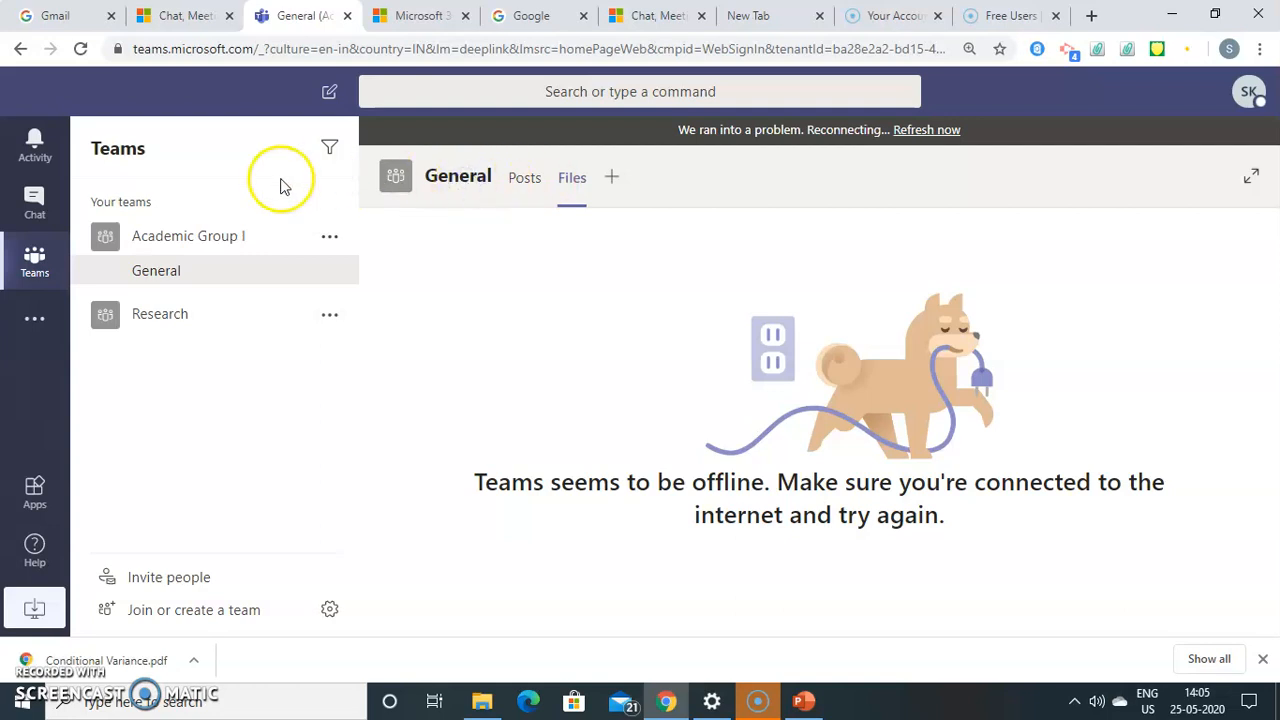
Try to start a video meeting from the Research team's General channel, dismissing the microphone and camera request.
click(170, 316)
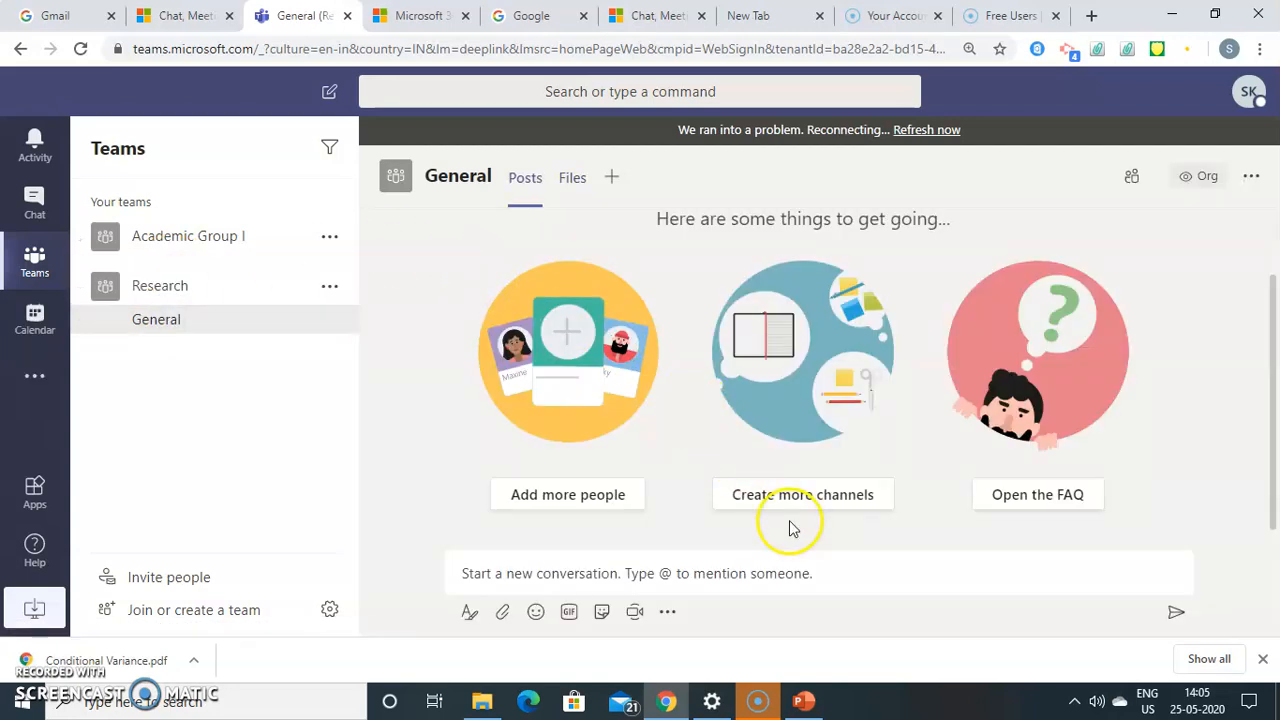
click(635, 615)
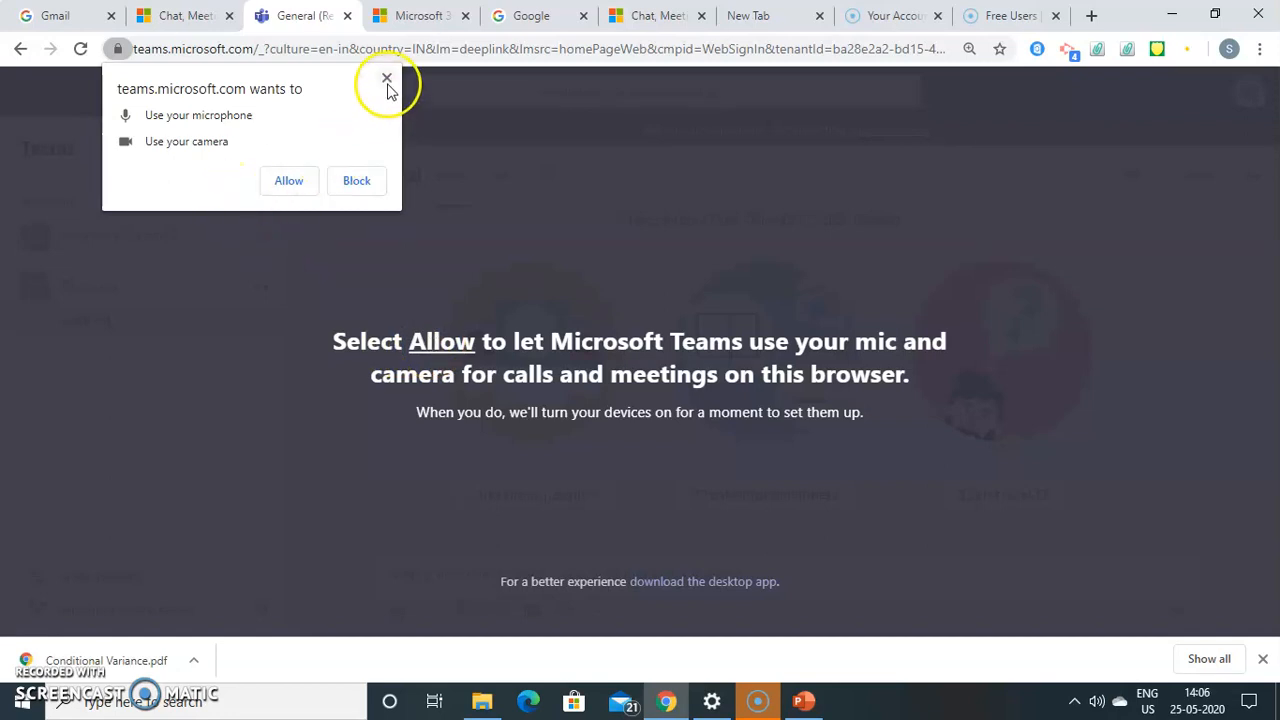
click(388, 82)
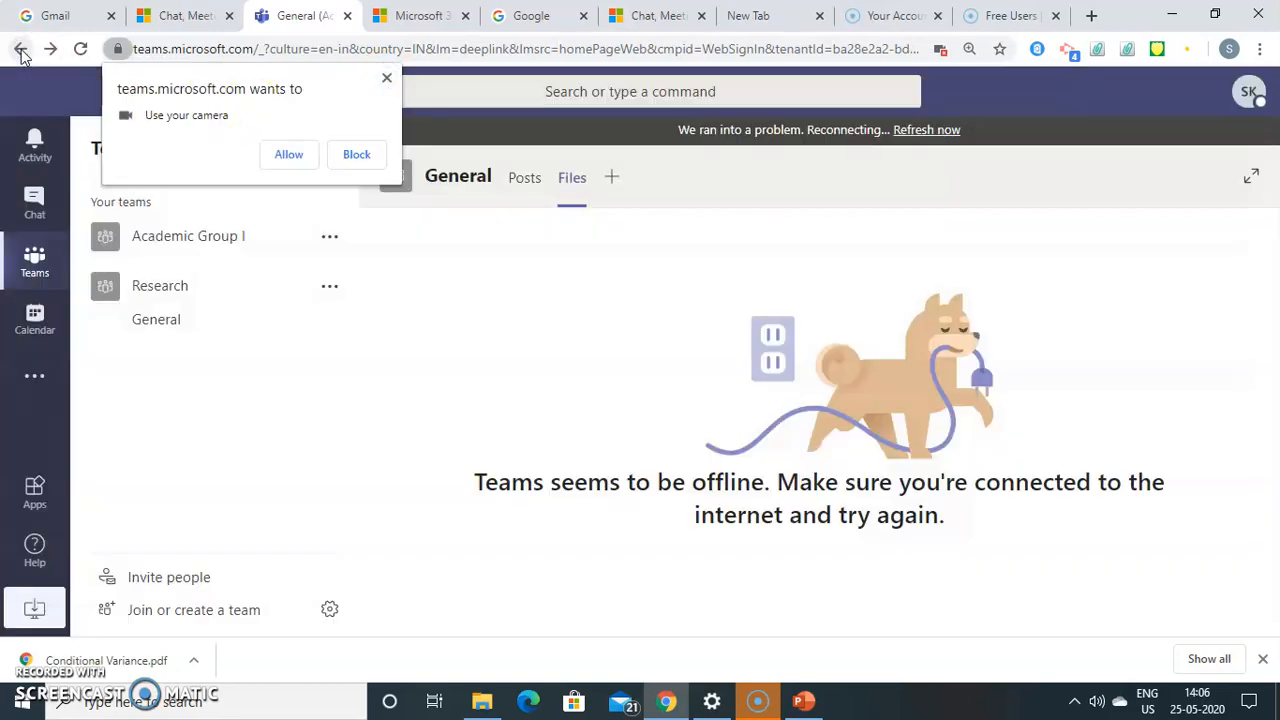
Return to the General channel of Academic Group I and block the site's microphone and camera access.
click(179, 236)
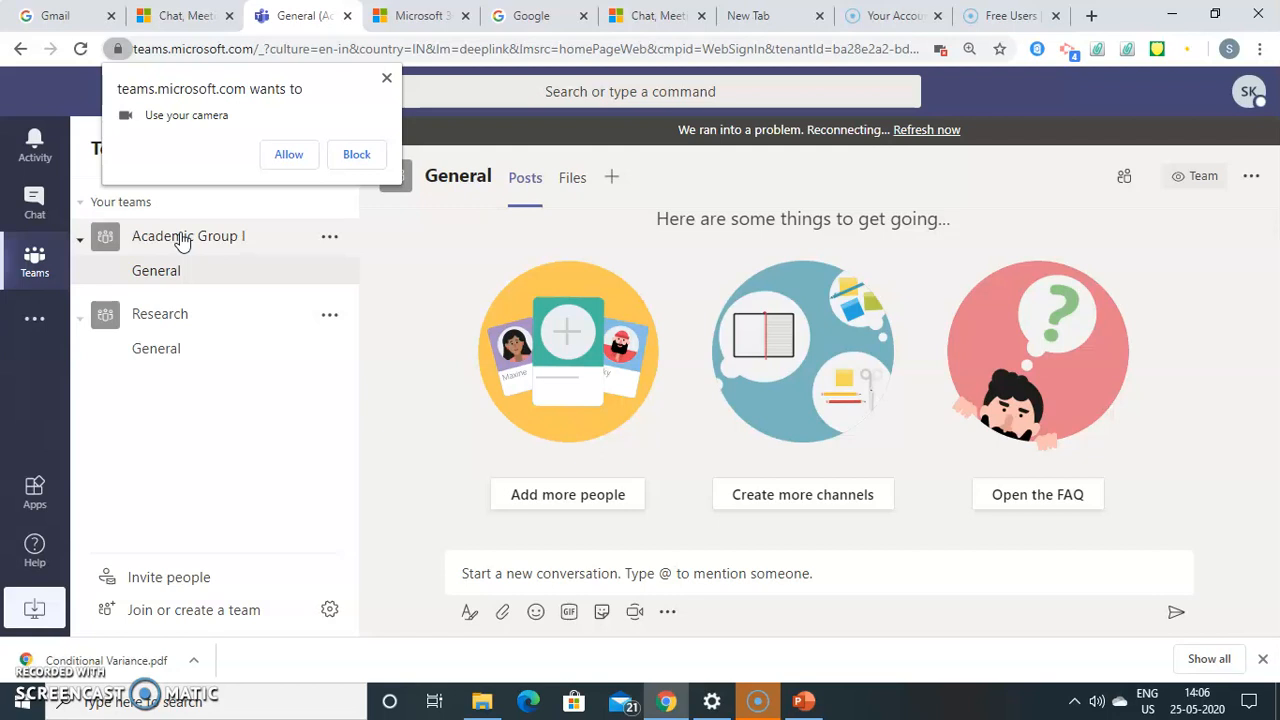
click(387, 82)
click(387, 82)
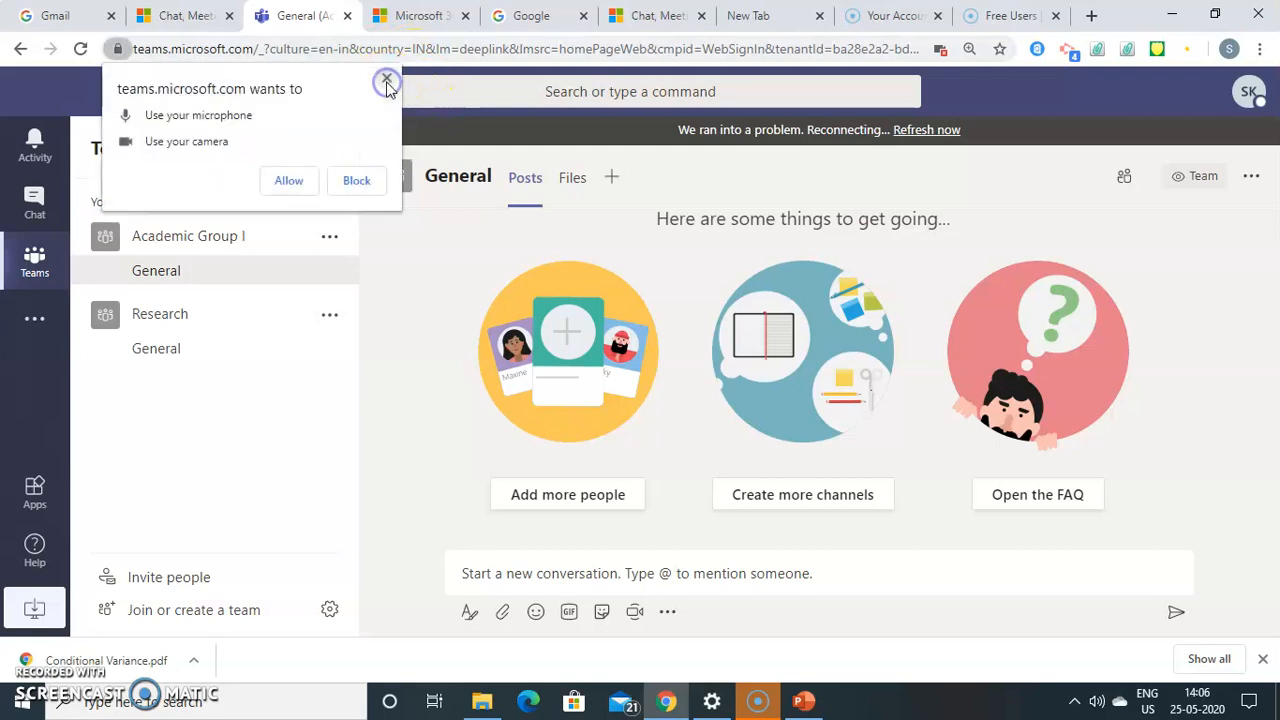
click(369, 179)
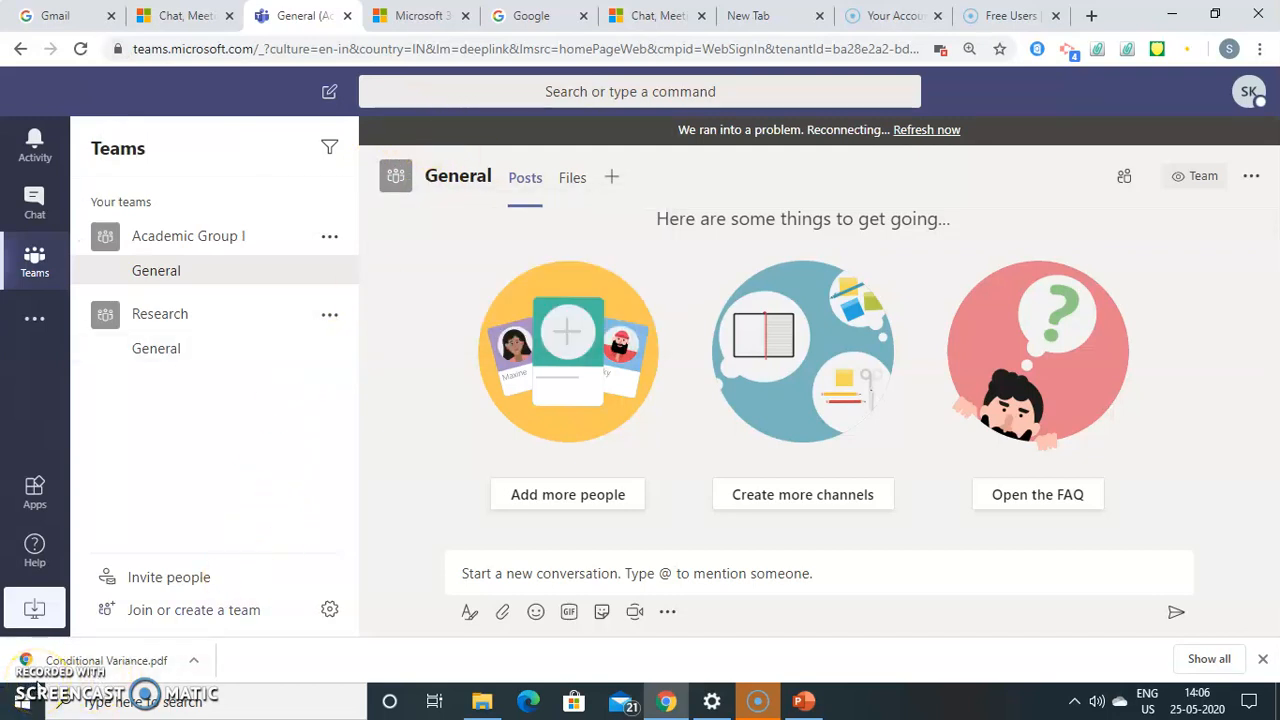
Switch to the Microsoft Teams-III.pptx presentation in PowerPoint and show the closing Thank you slide.
click(812, 703)
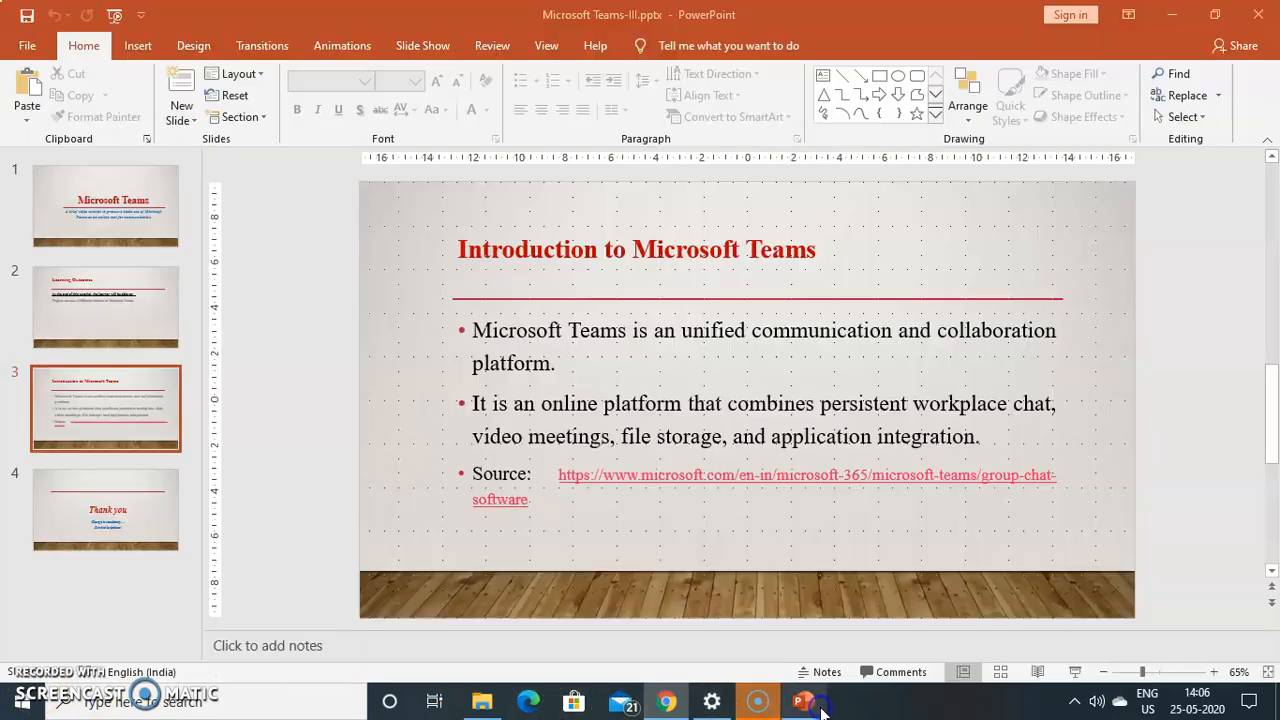
click(160, 518)
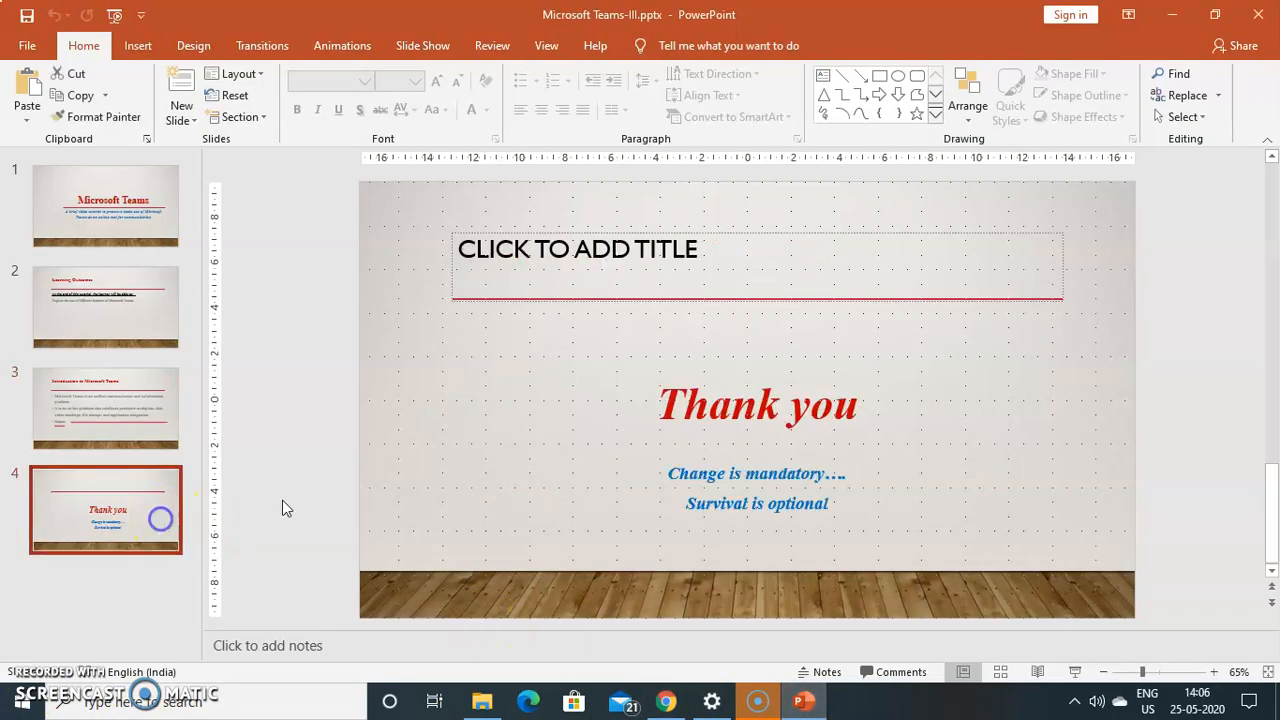